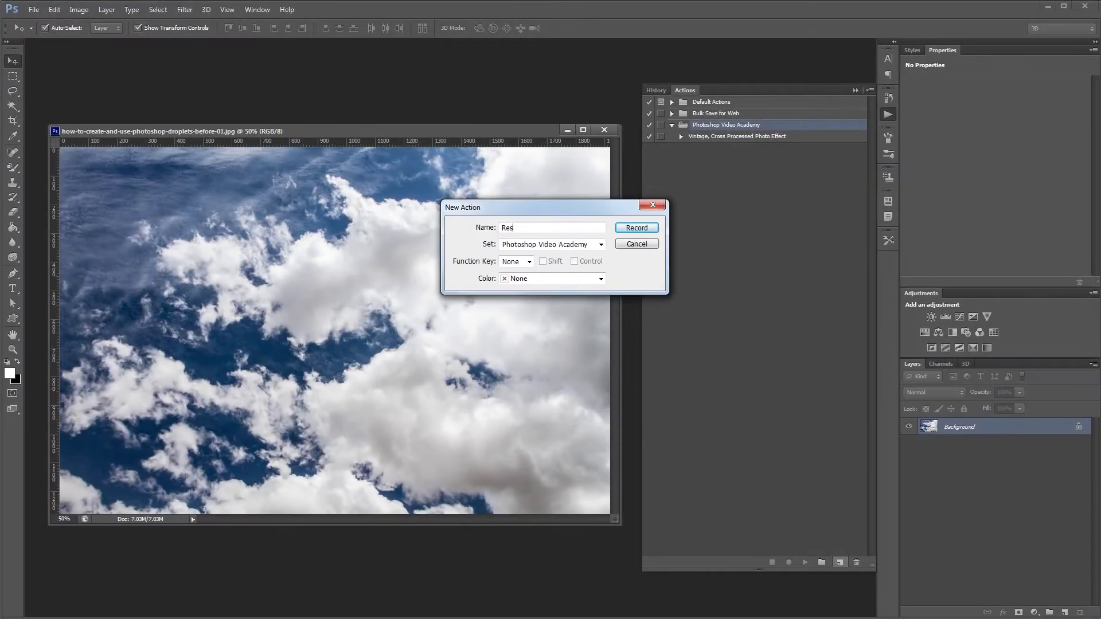
Step: Start recording a new action named Resize and set the photo width to 600
type("ize")
left_click(654, 231)
left_click(79, 10)
left_click(133, 95)
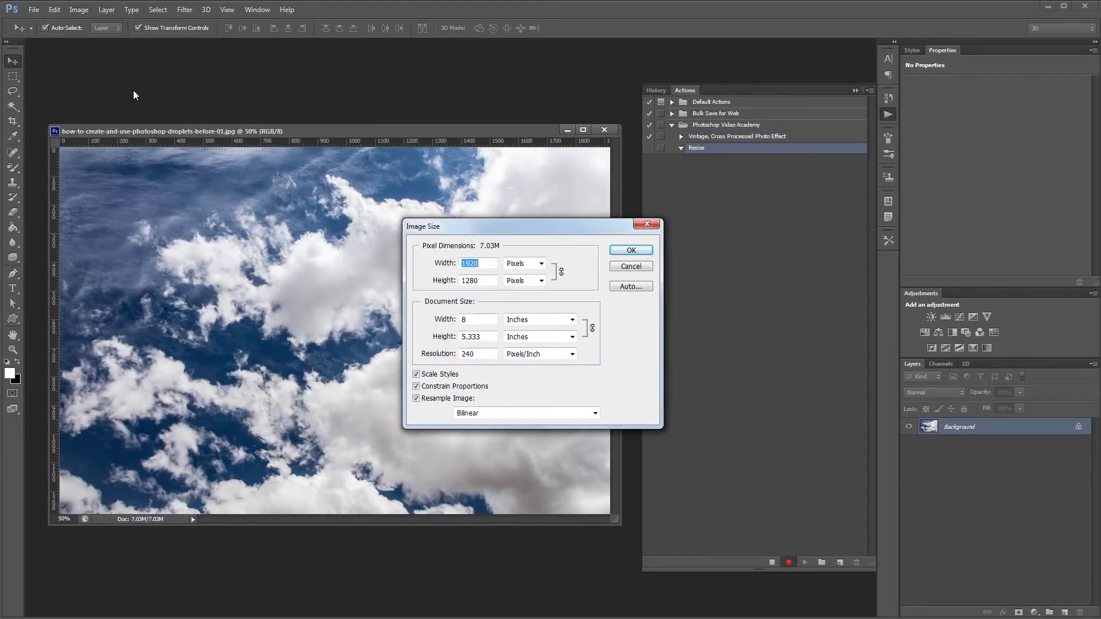
type("600")
key("Return")
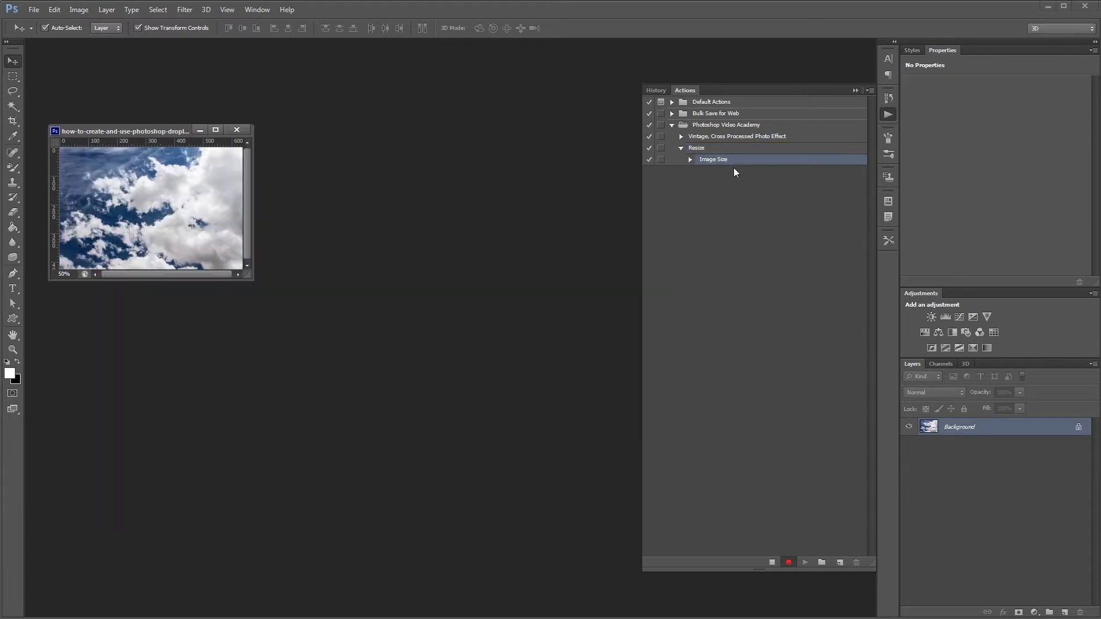
Step: Save a web copy of the resized photo into the Processed Files folder
left_click(33, 9)
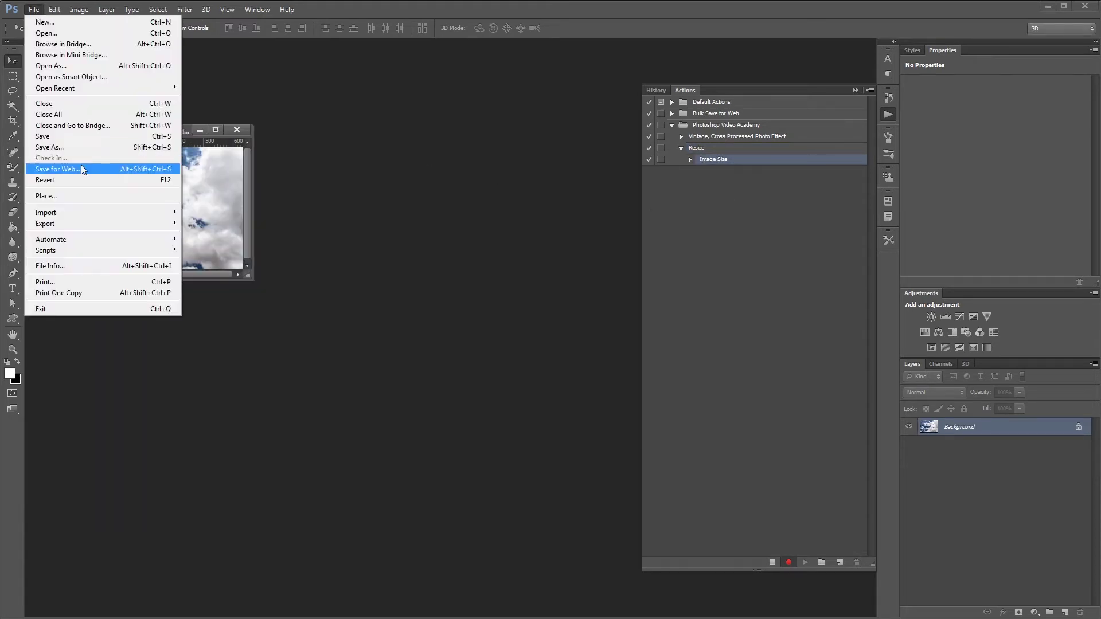
left_click(86, 170)
key("Return")
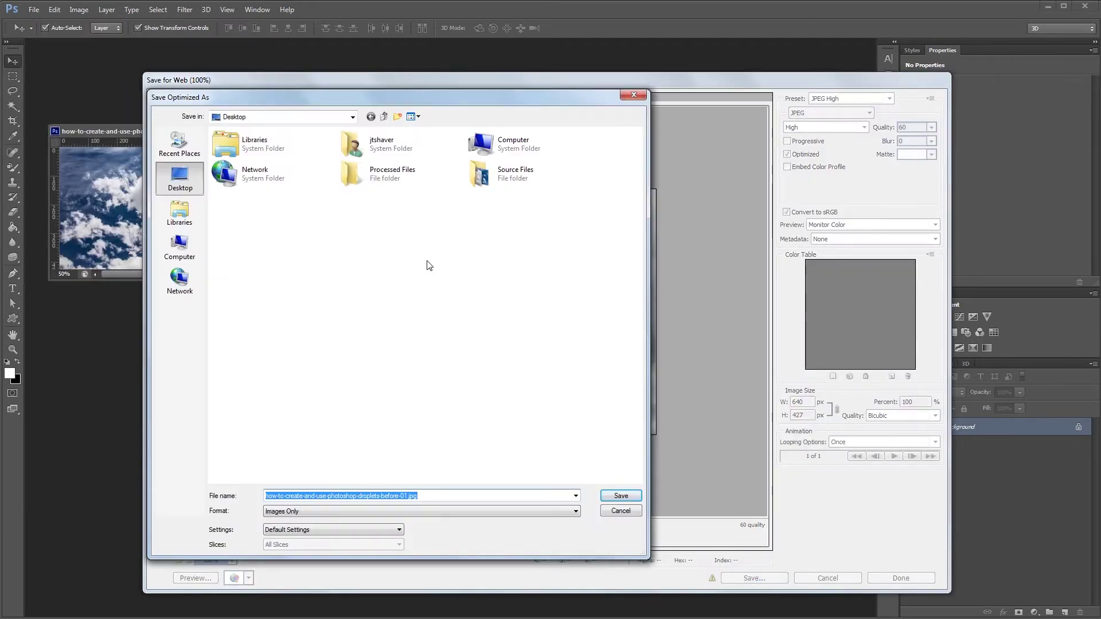
double_click(362, 207)
left_click(622, 495)
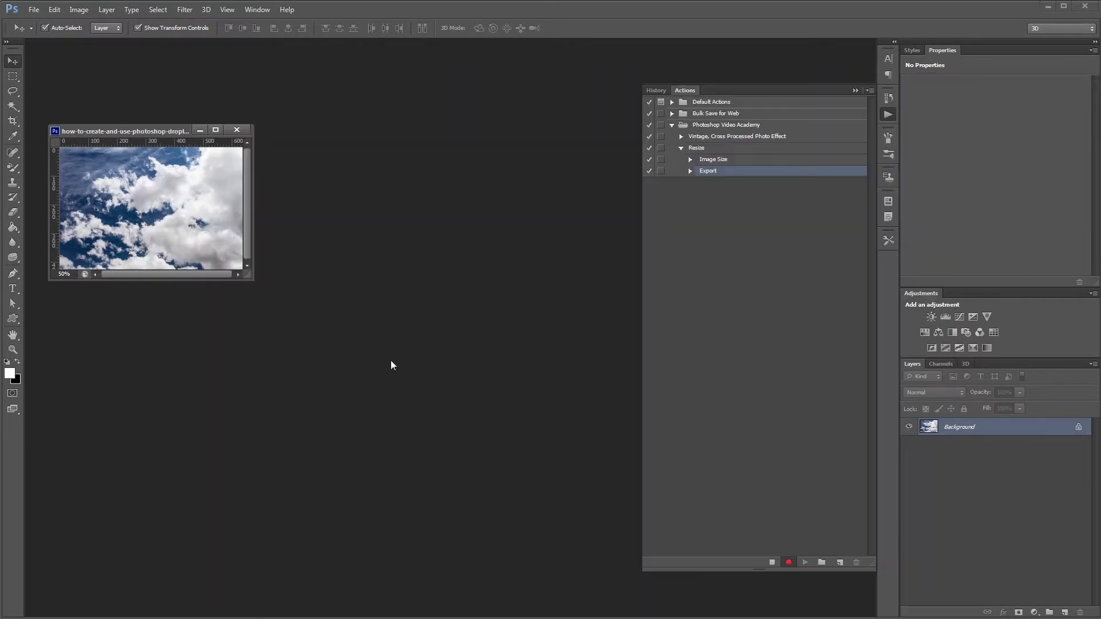
Step: Close the photo without saving and stop recording the Resize action
left_click(236, 129)
key("n")
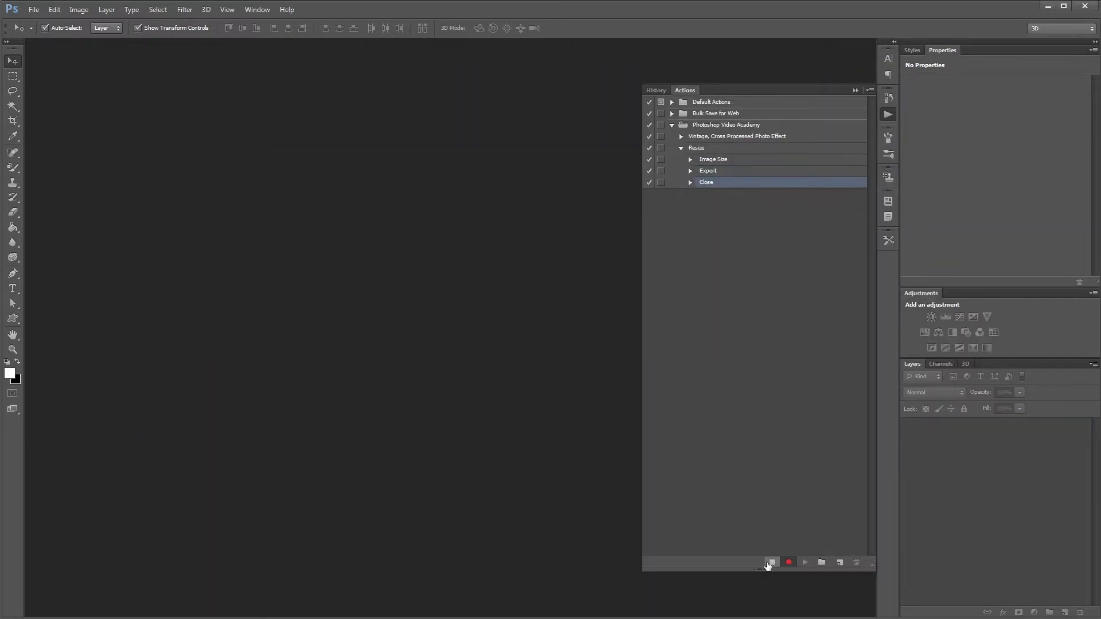
left_click(772, 563)
Step: Create a resize-640.exe droplet on the Desktop from the Resize action
left_click(34, 9)
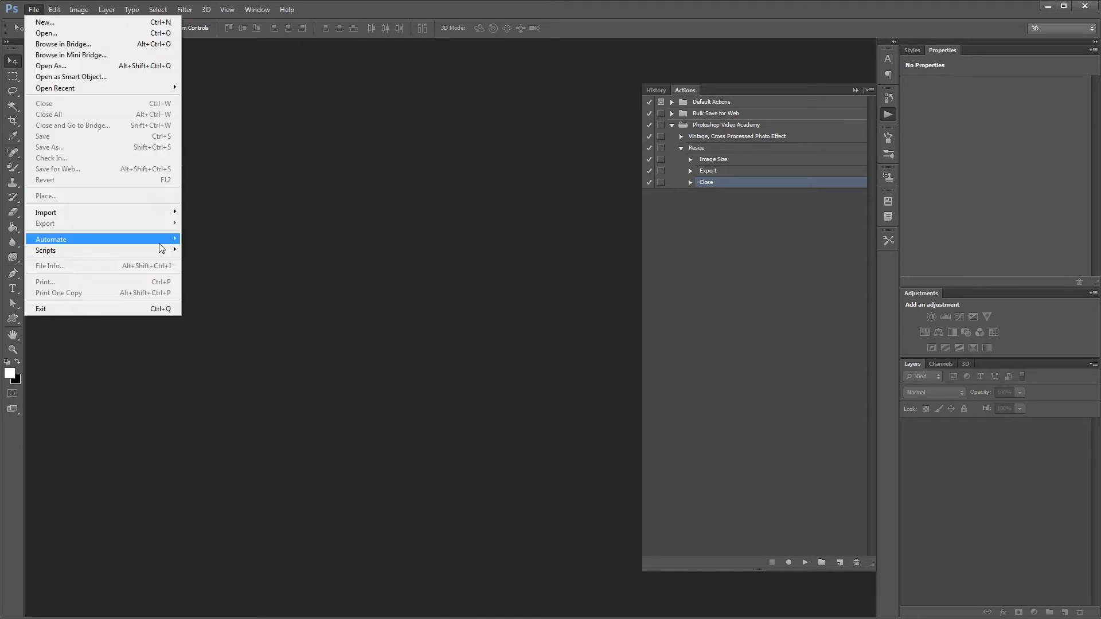
mouse_move(160, 238)
left_click(207, 263)
left_click(146, 169)
left_click(539, 538)
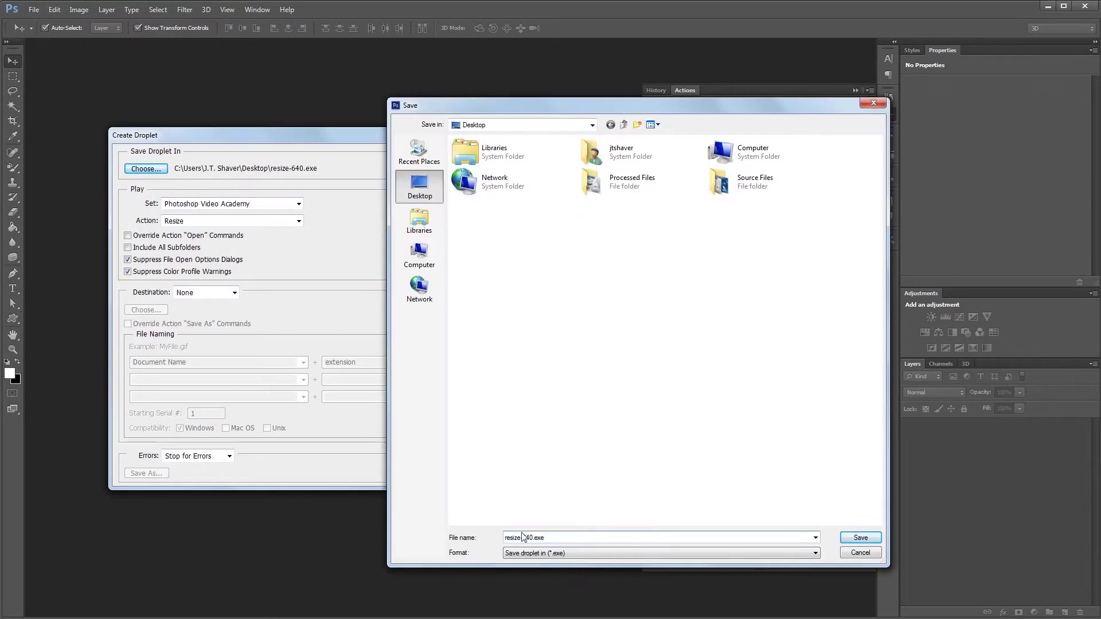
left_click(855, 540)
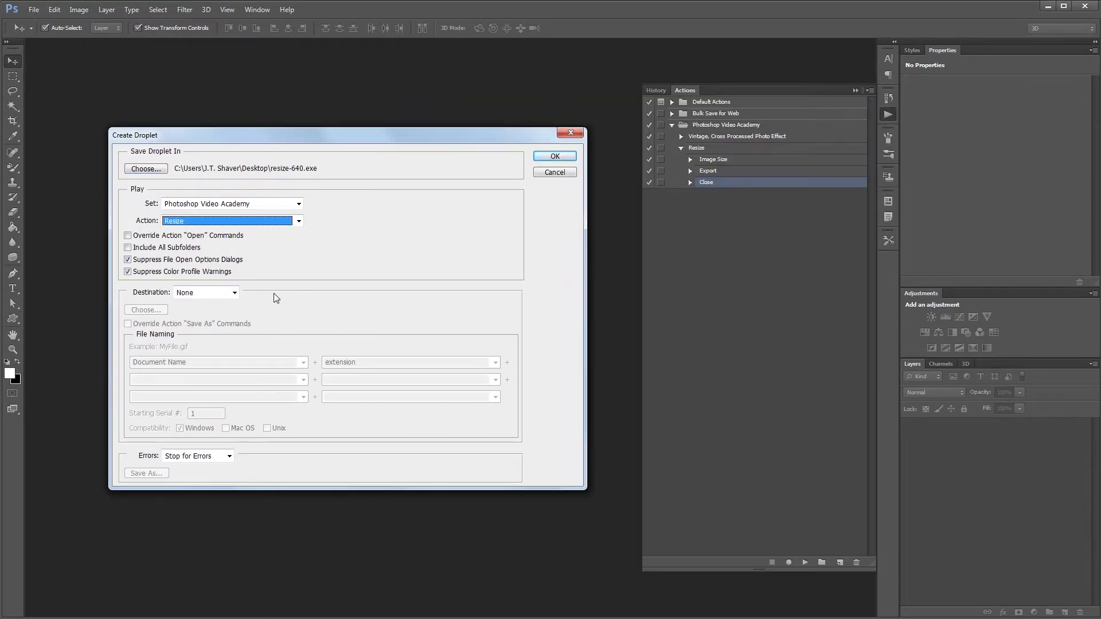
left_click(551, 160)
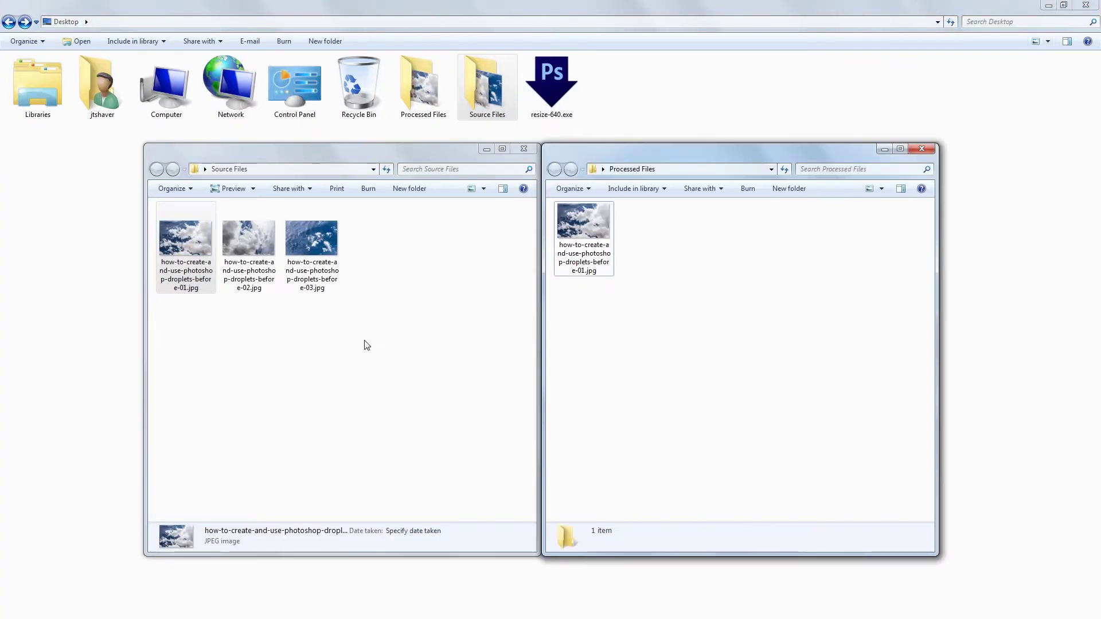
Step: Select the old processed photo in Processed Files so it can be removed
left_click(363, 344)
left_click(595, 307)
left_click(597, 229)
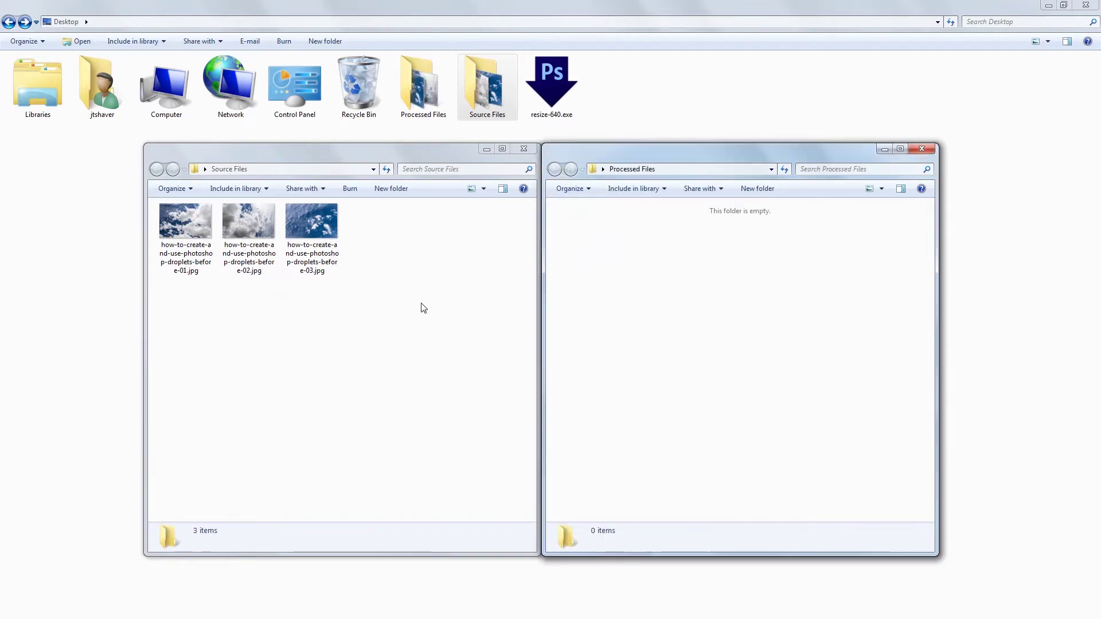
Step: Drop the three Source Files photos onto resize-640.exe and view Processed Files
left_click_drag(423, 308, 549, 94)
mouse_move(371, 617)
left_click(372, 595)
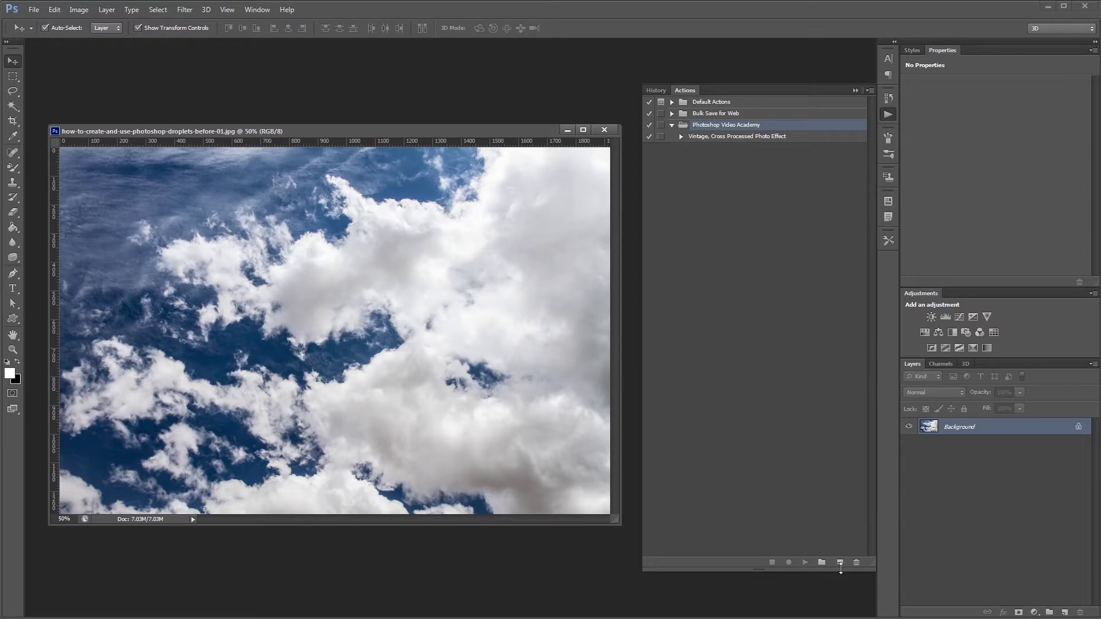
Step: Create a new action named Resize in Photoshop Video Academy and start recording
left_click(841, 562)
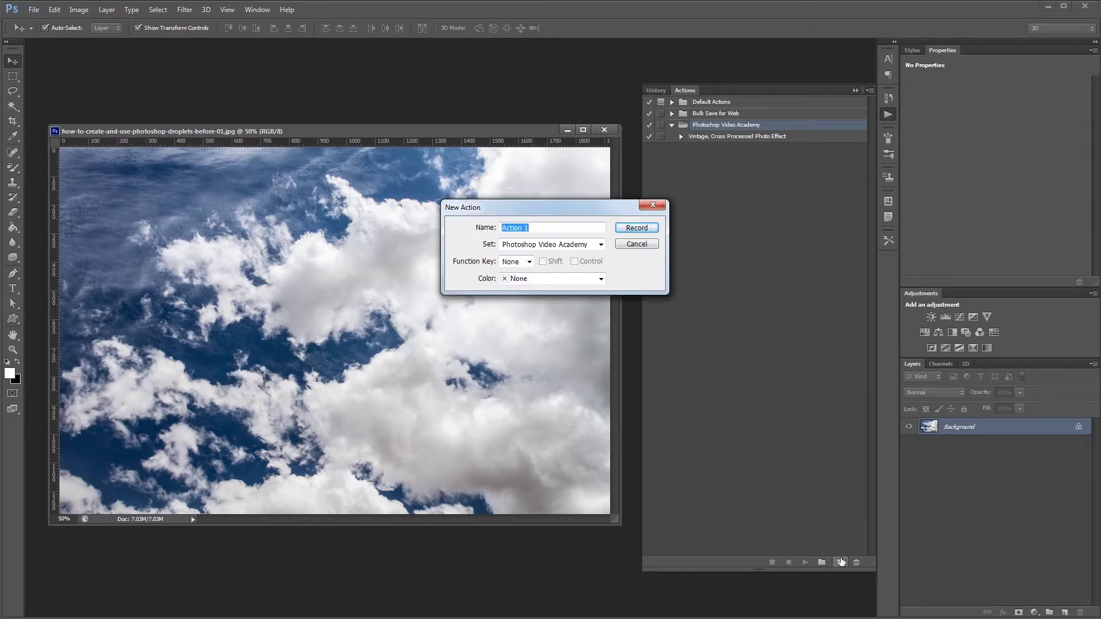
type("Resize")
left_click(636, 228)
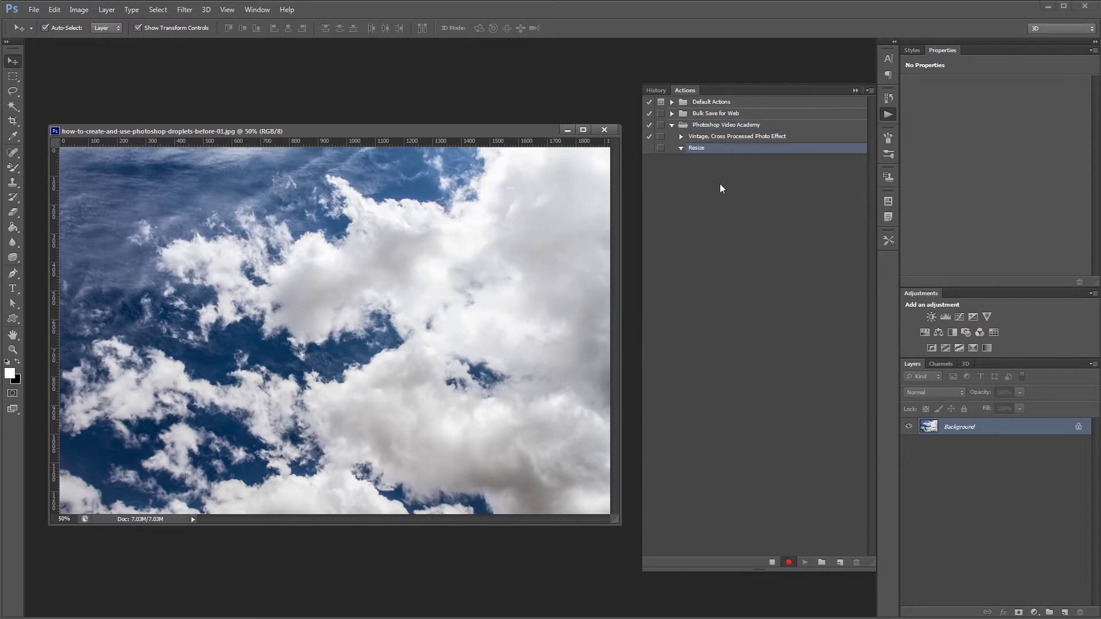
Step: Resize the cloud photo to a width of 640 pixels
left_click(80, 10)
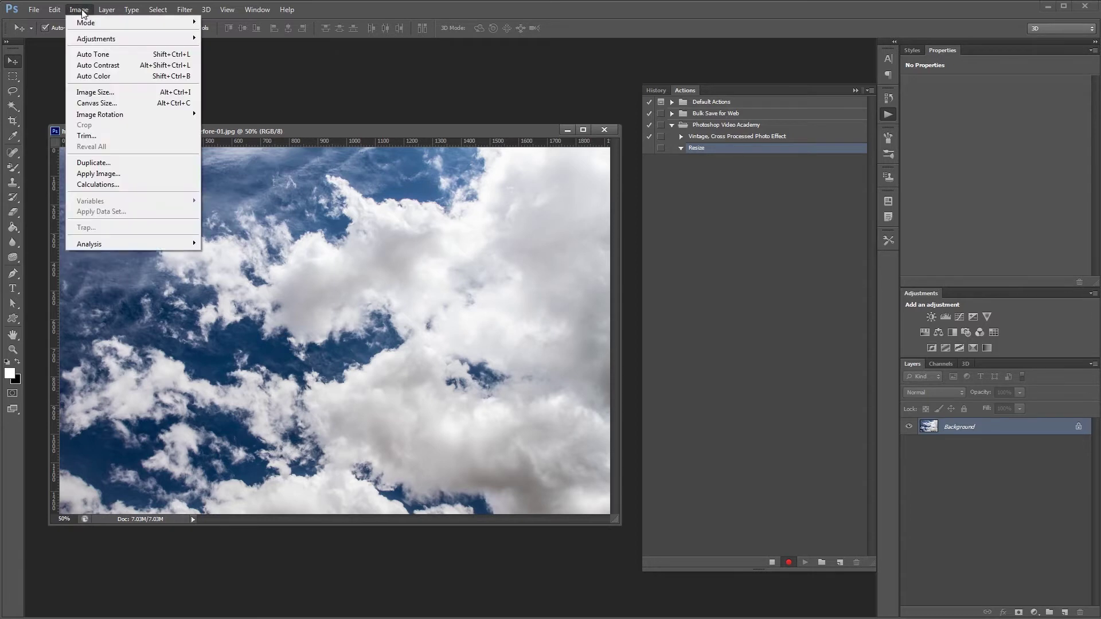
left_click(107, 92)
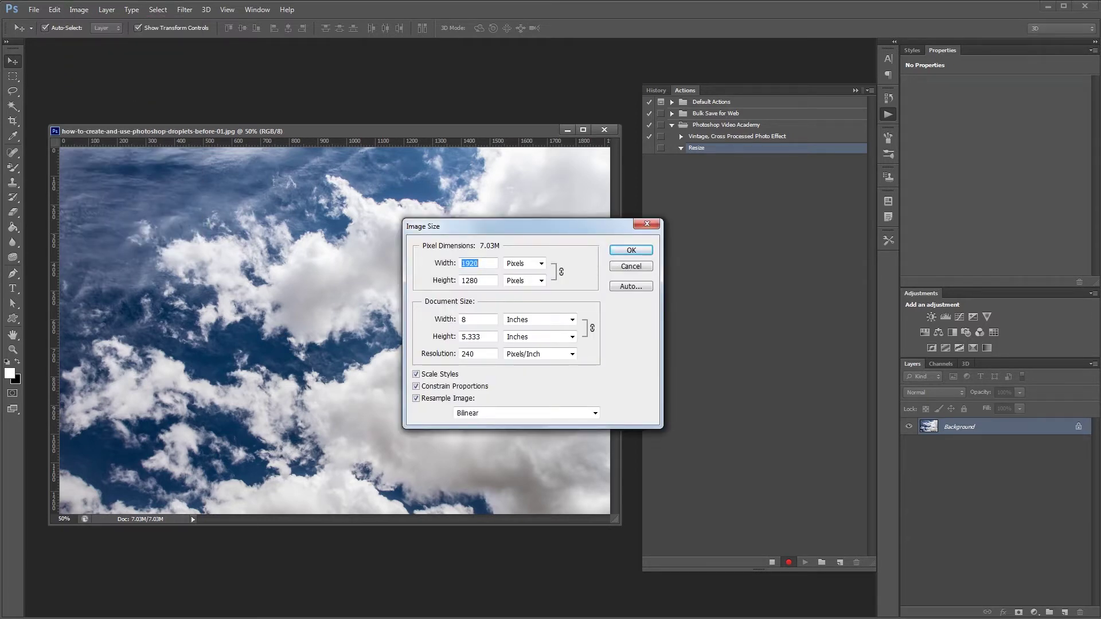
type("640")
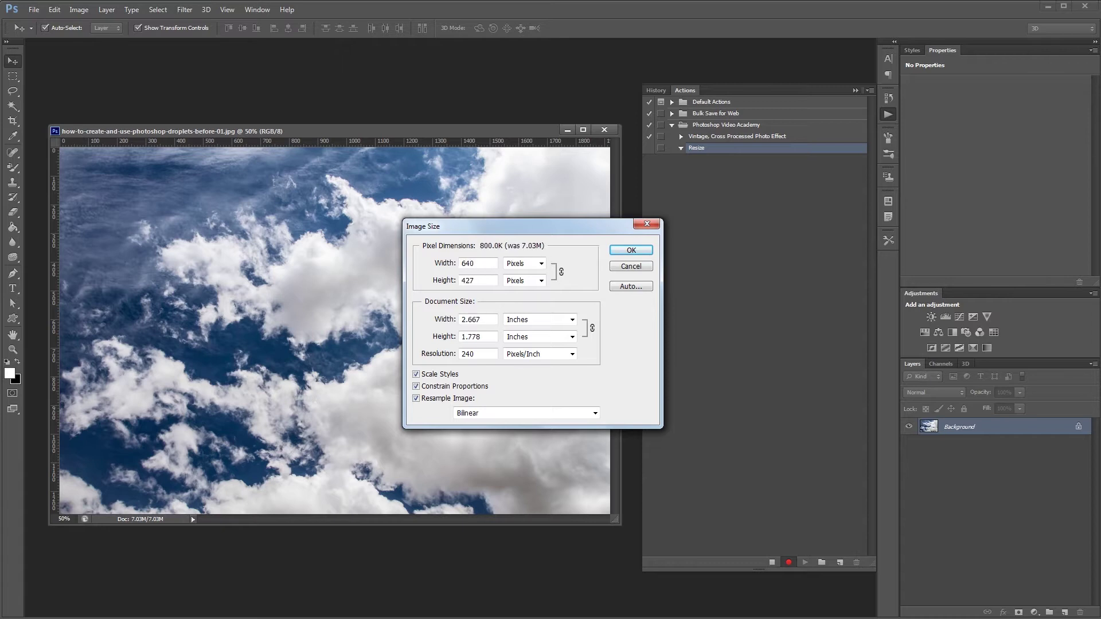
key("Return")
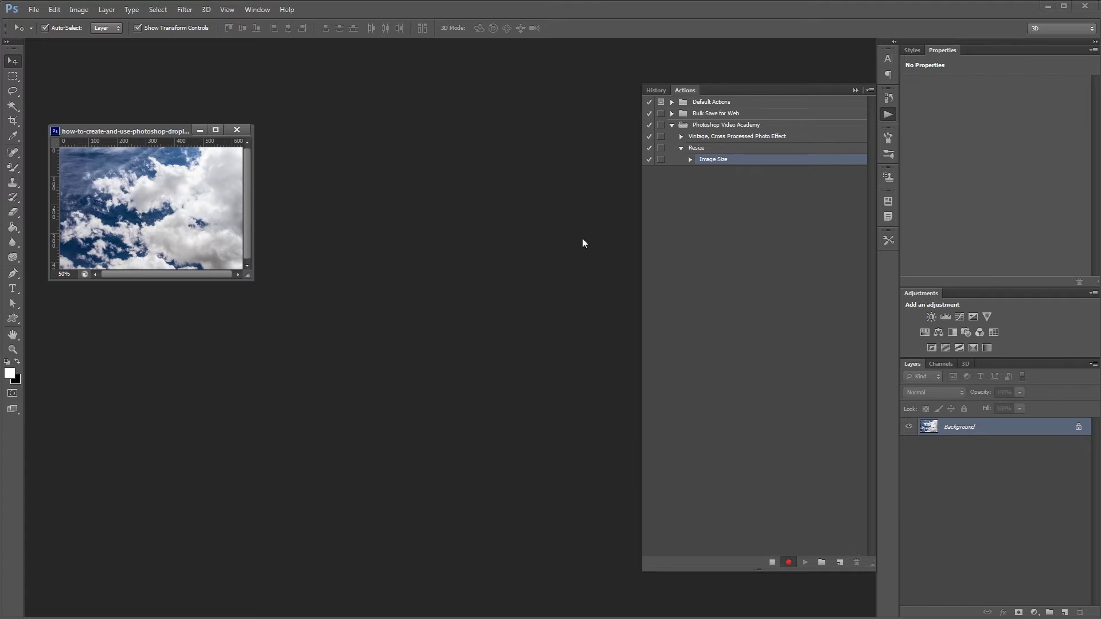
Step: Export a JPEG High web copy of the 640-pixel photo into Processed Files
left_click(34, 10)
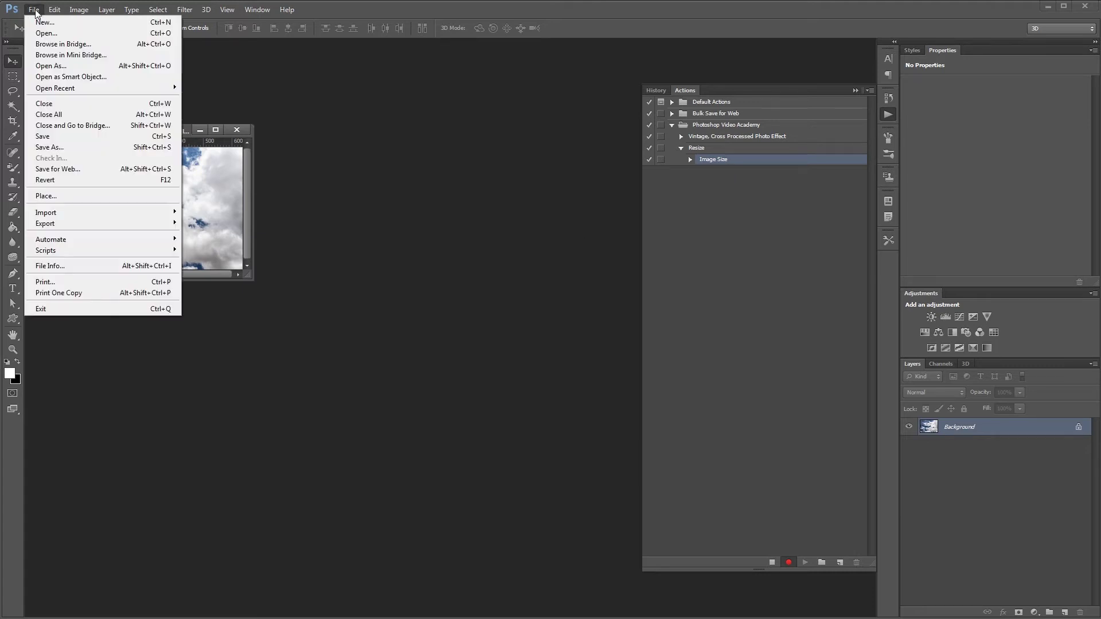
left_click(81, 168)
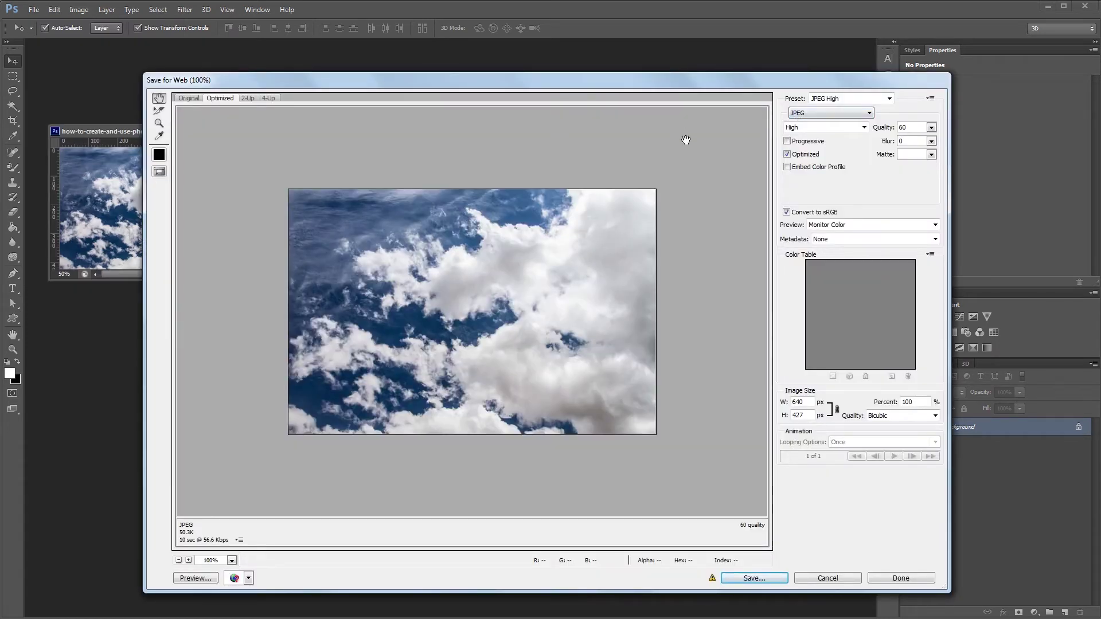
left_click(754, 578)
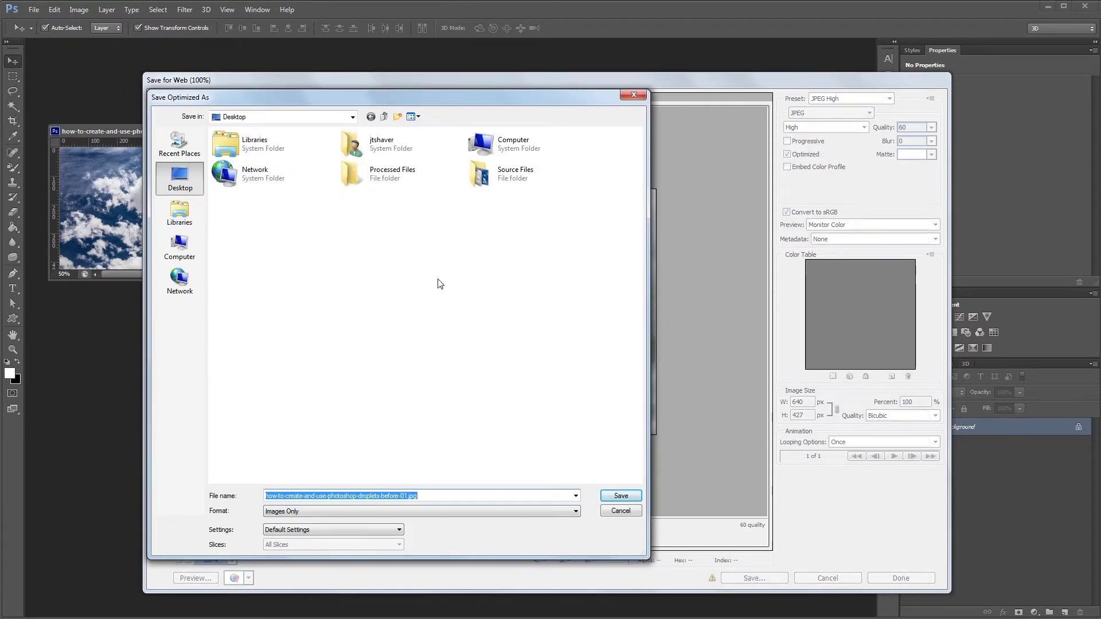
double_click(375, 182)
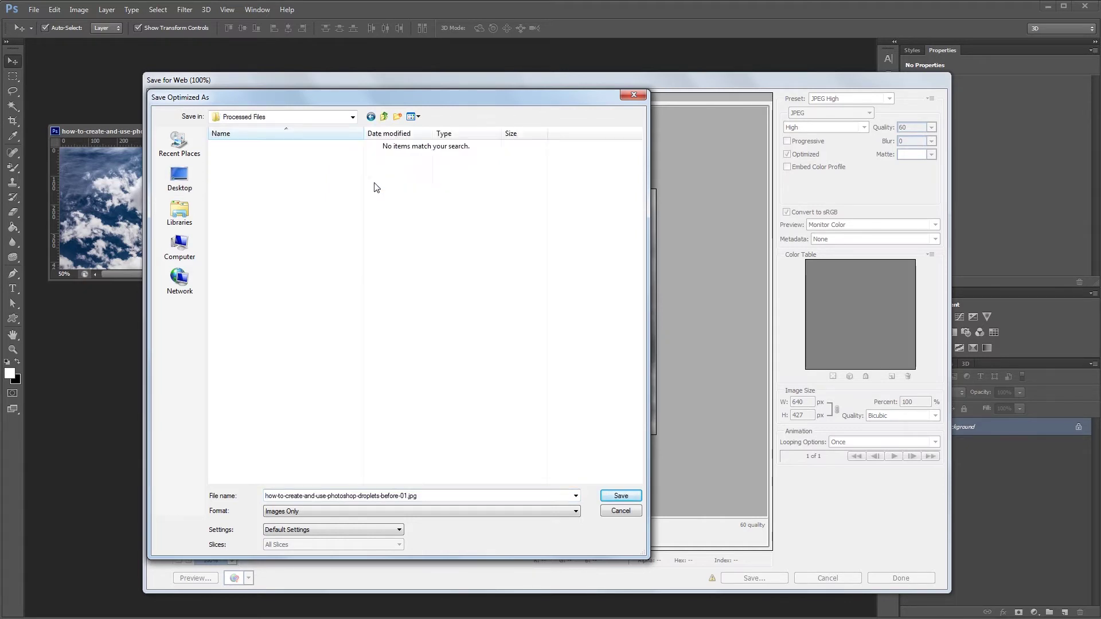
left_click(621, 496)
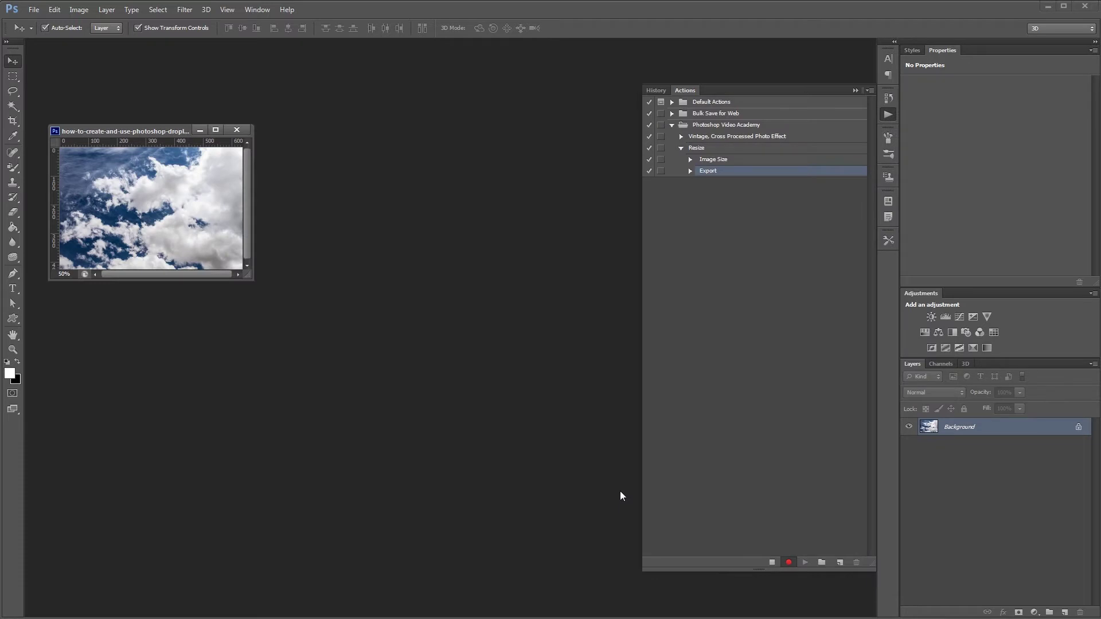
Step: Close the cloud photo without saving, then stop recording the Resize action
left_click(250, 130)
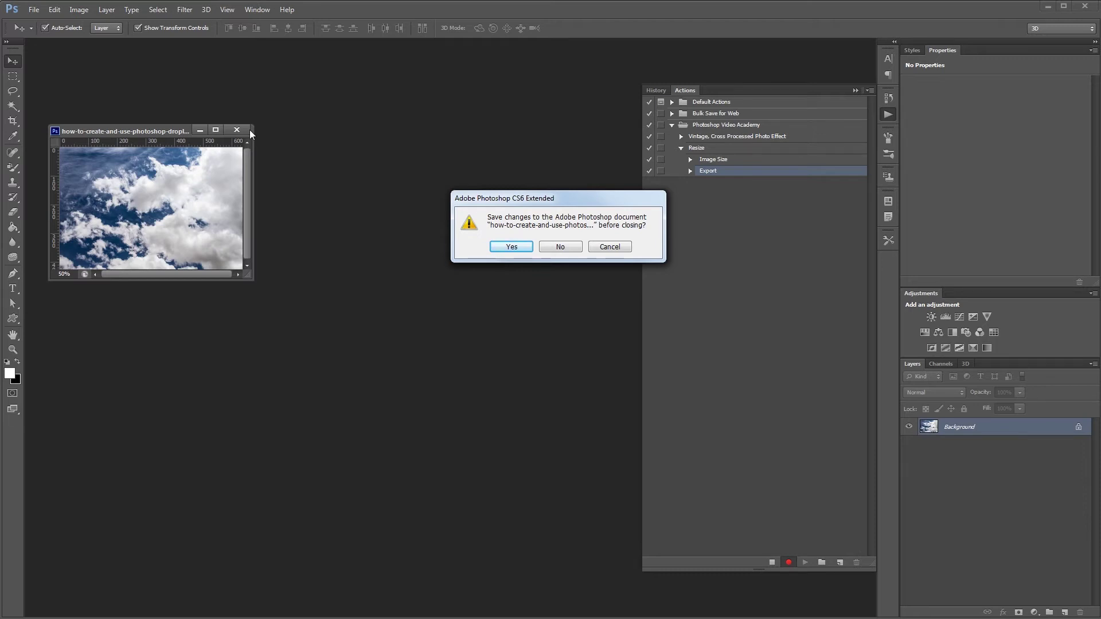
key("Return")
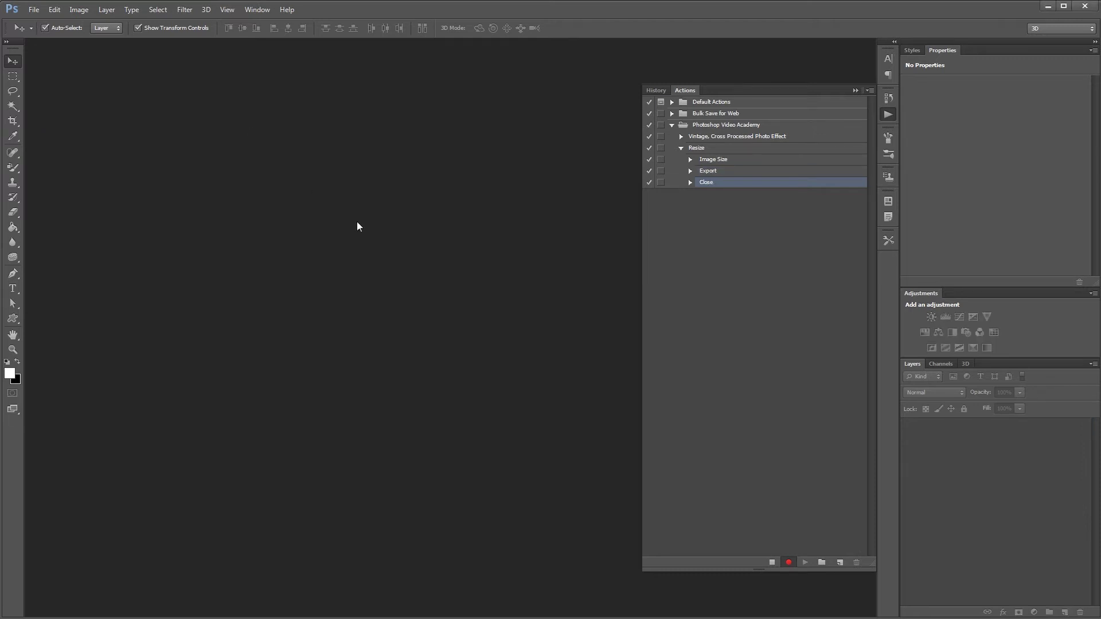
left_click(770, 562)
Step: Save Photoshop Video Academy's Resize action as the resize-640.exe droplet on the Desktop
left_click(34, 10)
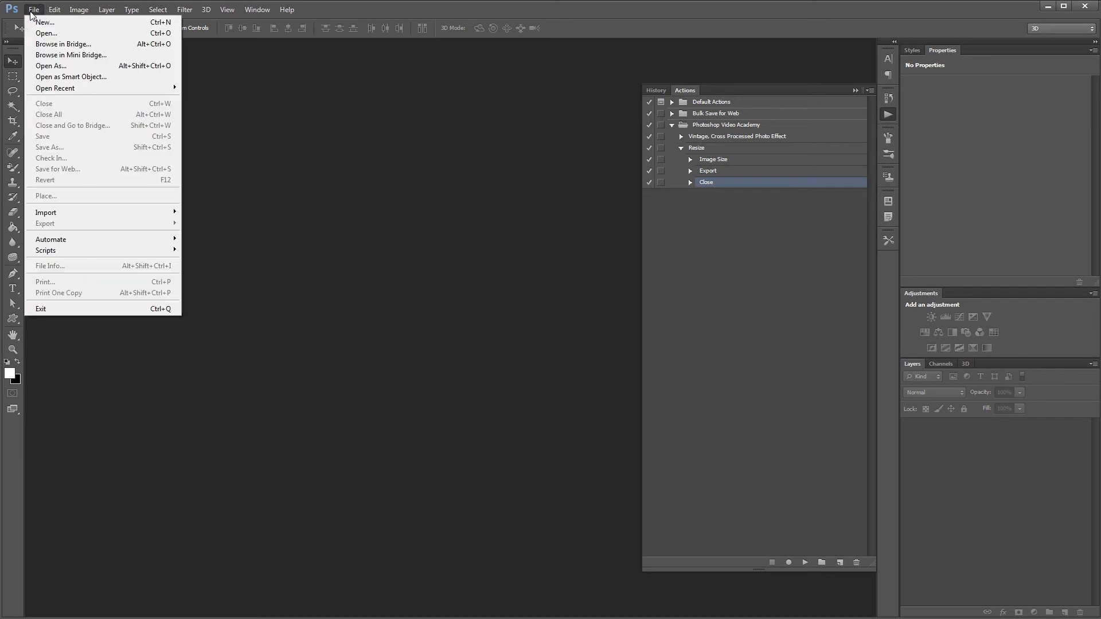
mouse_move(162, 240)
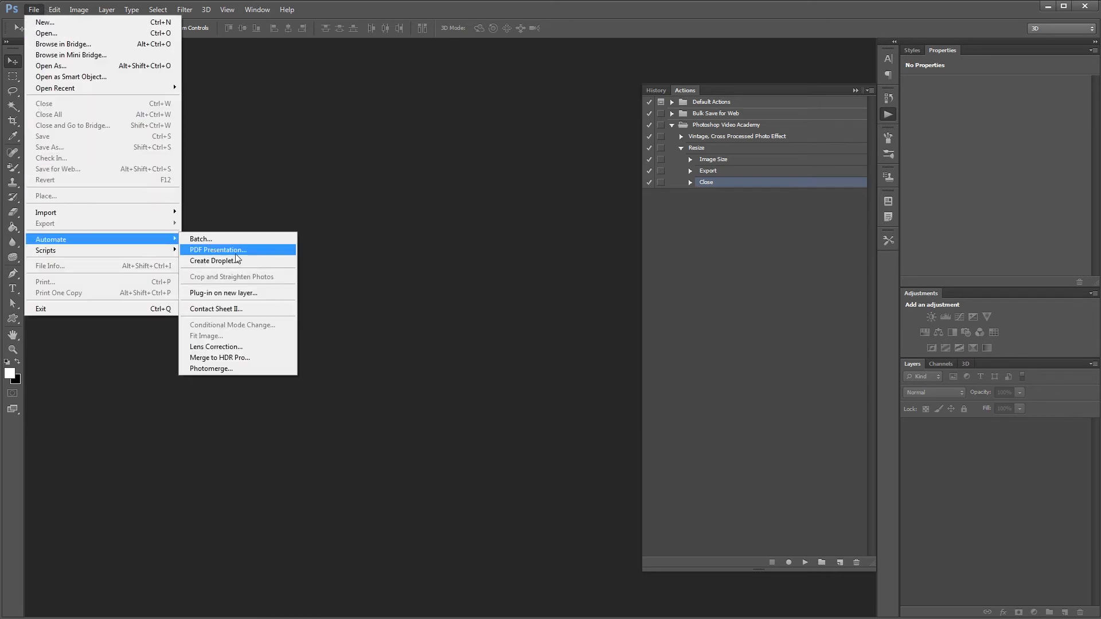
left_click(240, 263)
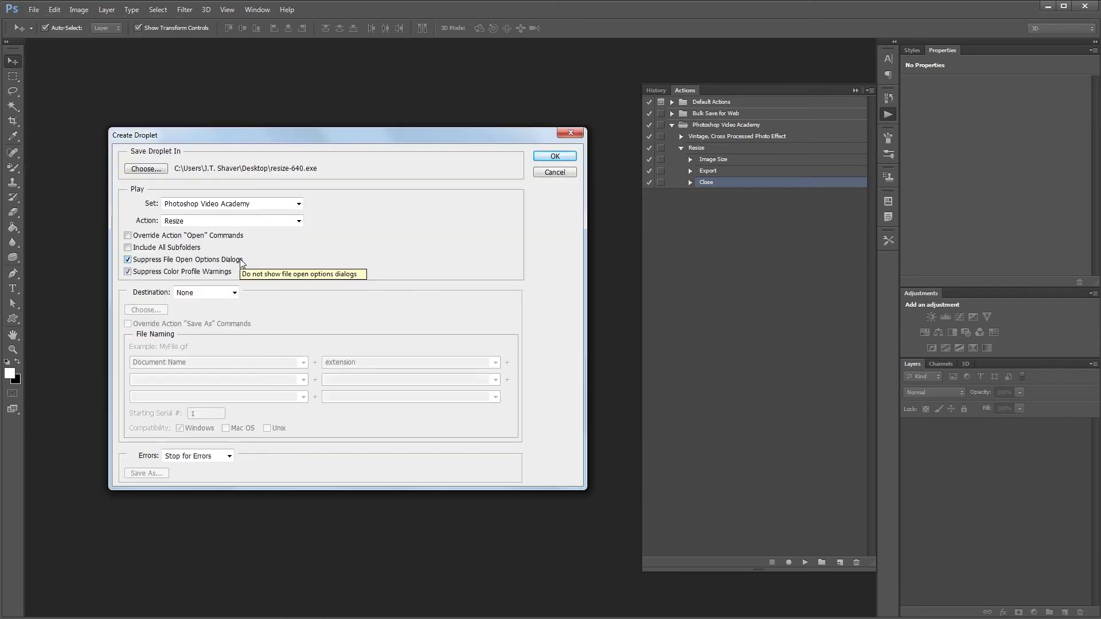
left_click(154, 174)
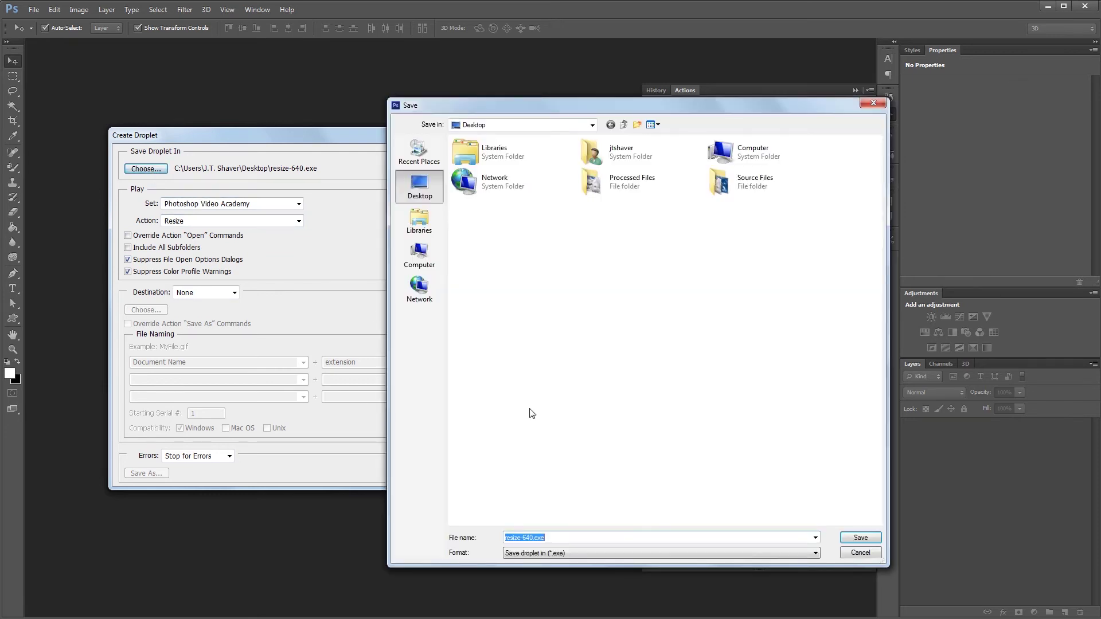
left_click(554, 536)
left_click(859, 538)
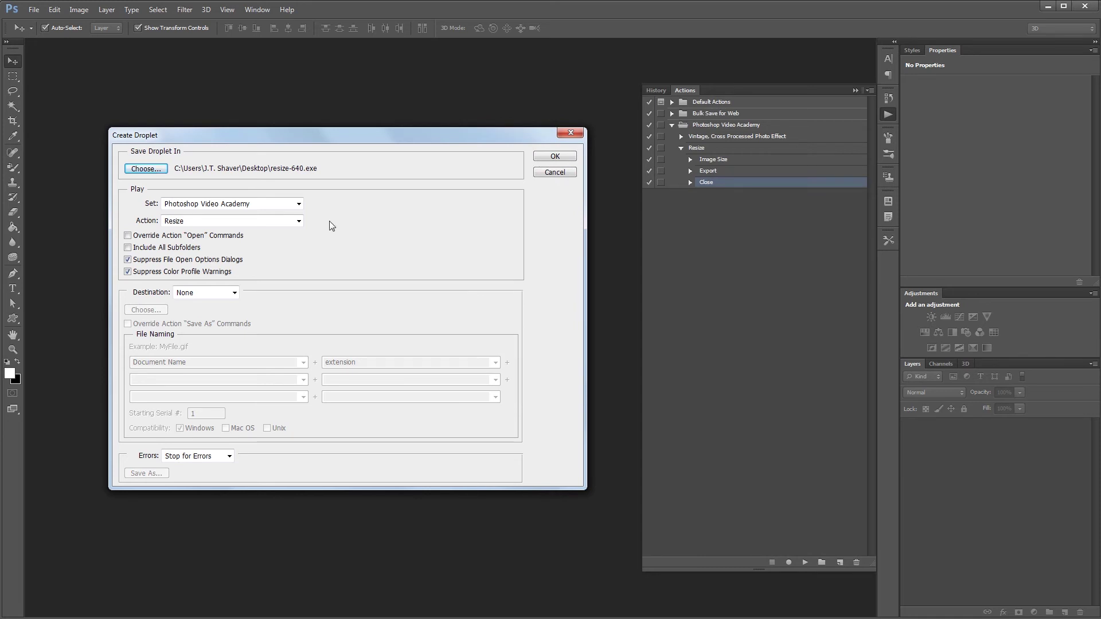
key("Tab")
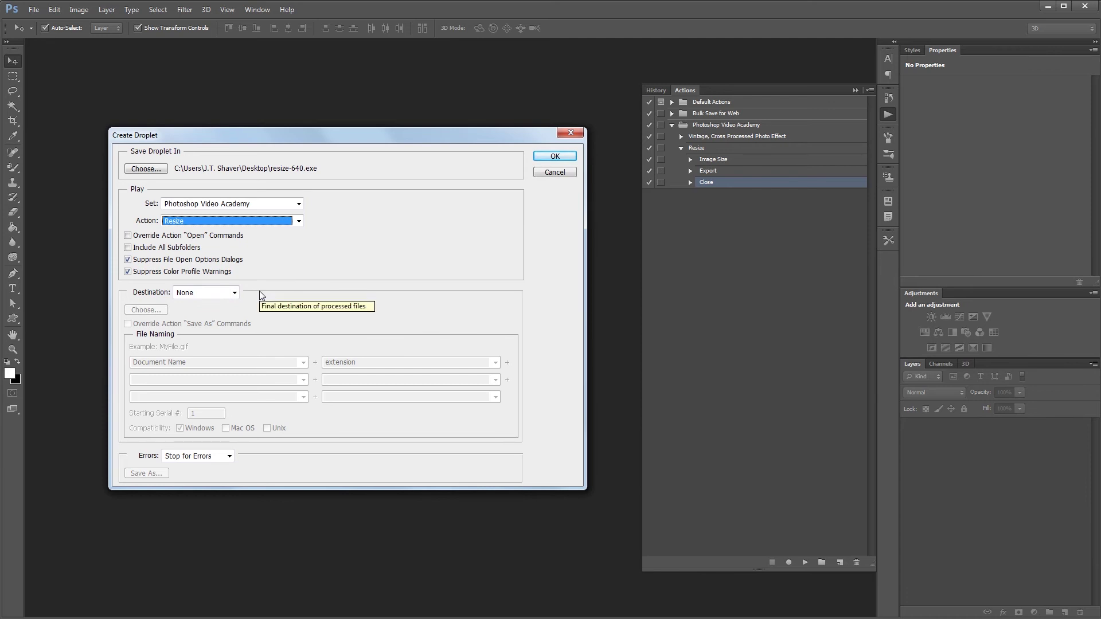
left_click(554, 157)
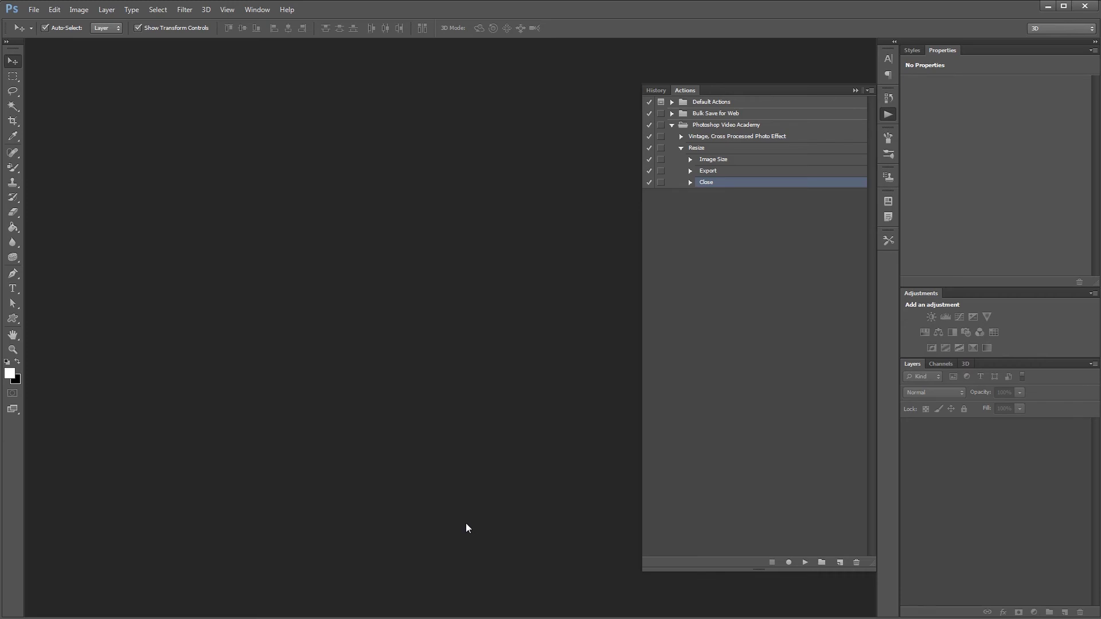
Step: Open the Source Files and Processed Files folders side by side in Explorer
key("alt+Tab")
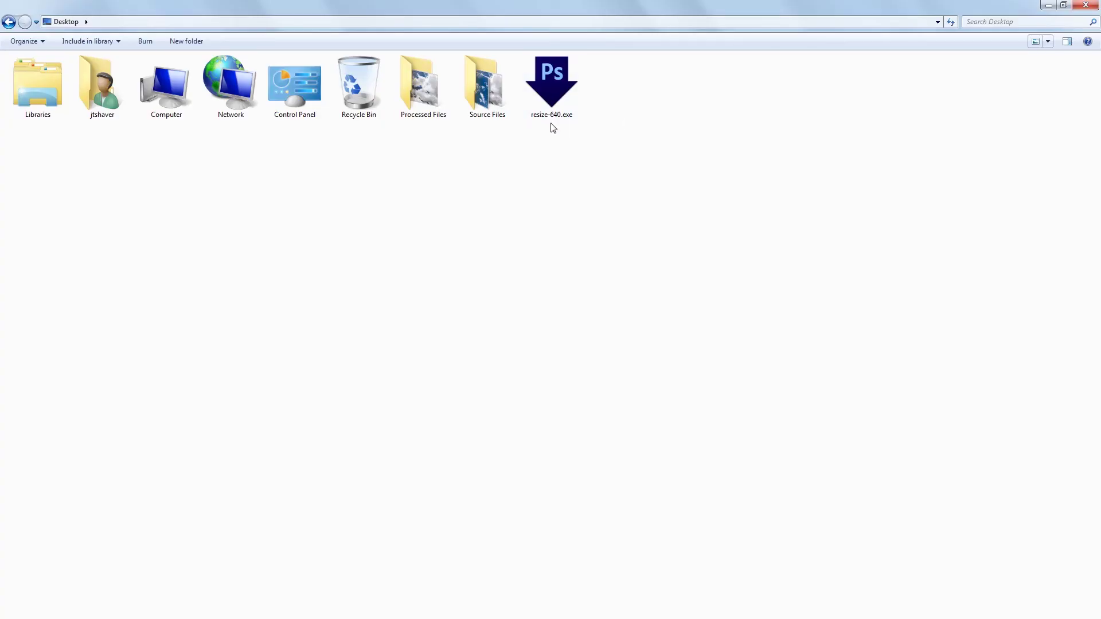
key("Left")
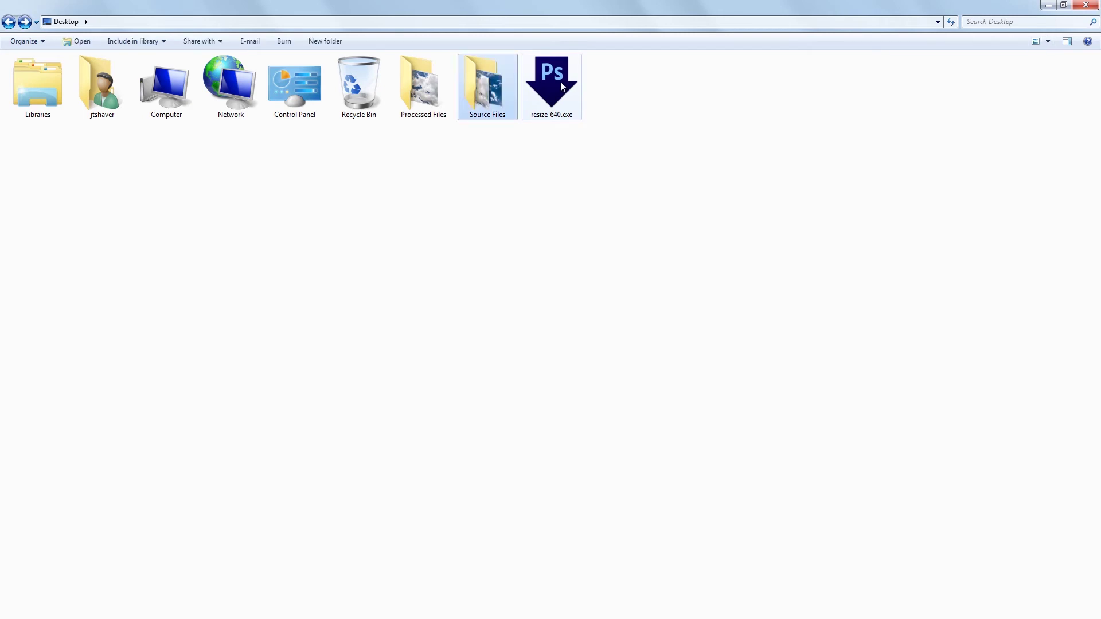
key("Return")
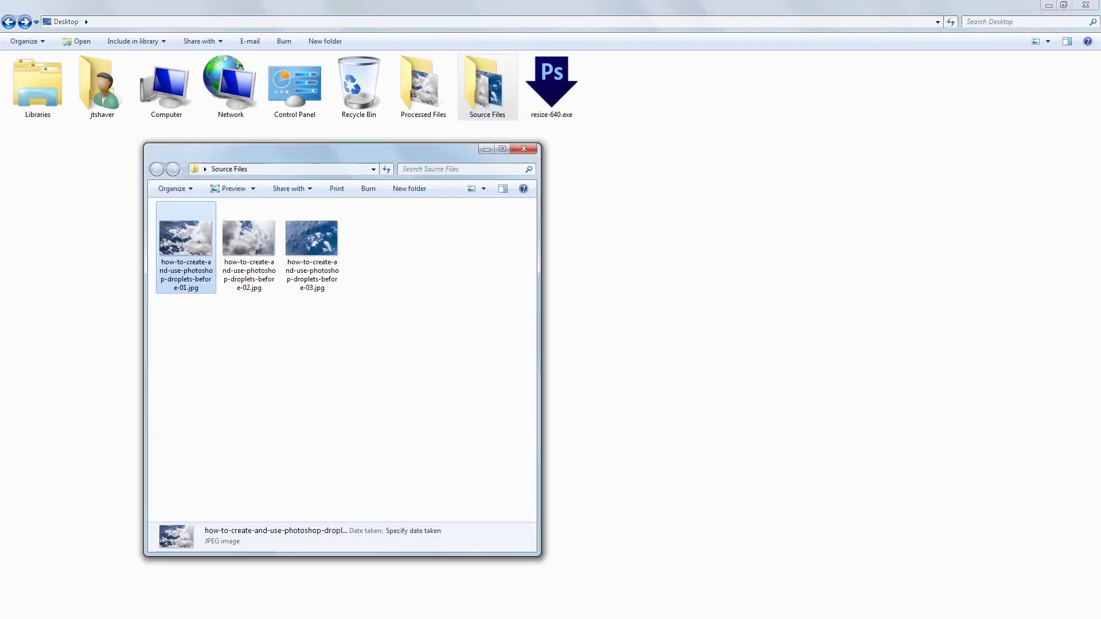
key("alt+Tab")
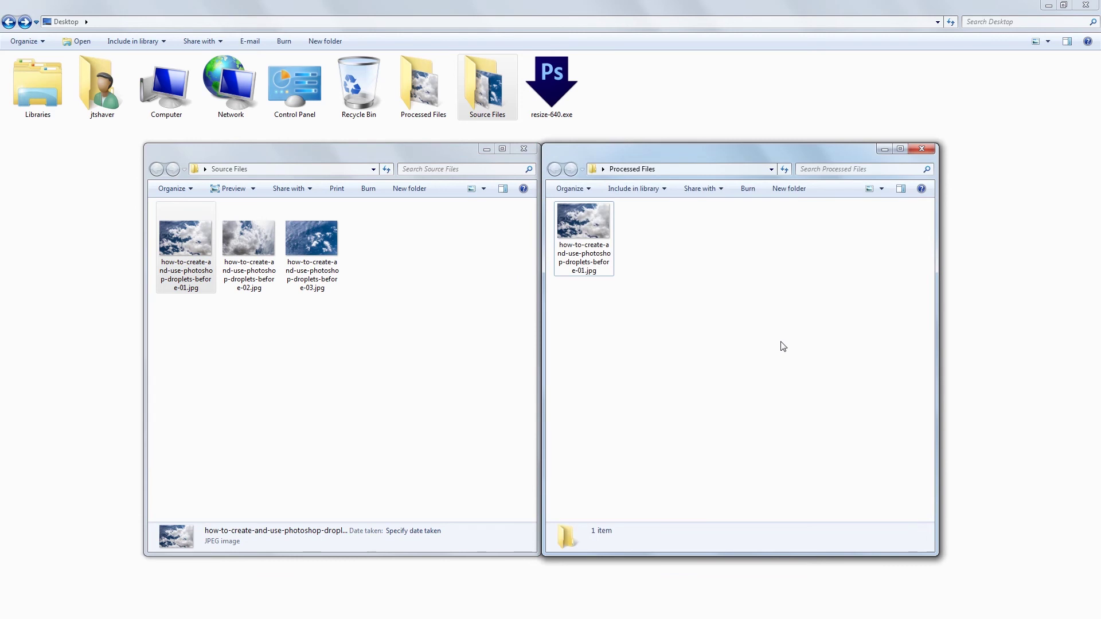
left_click_drag(364, 340, 165, 224)
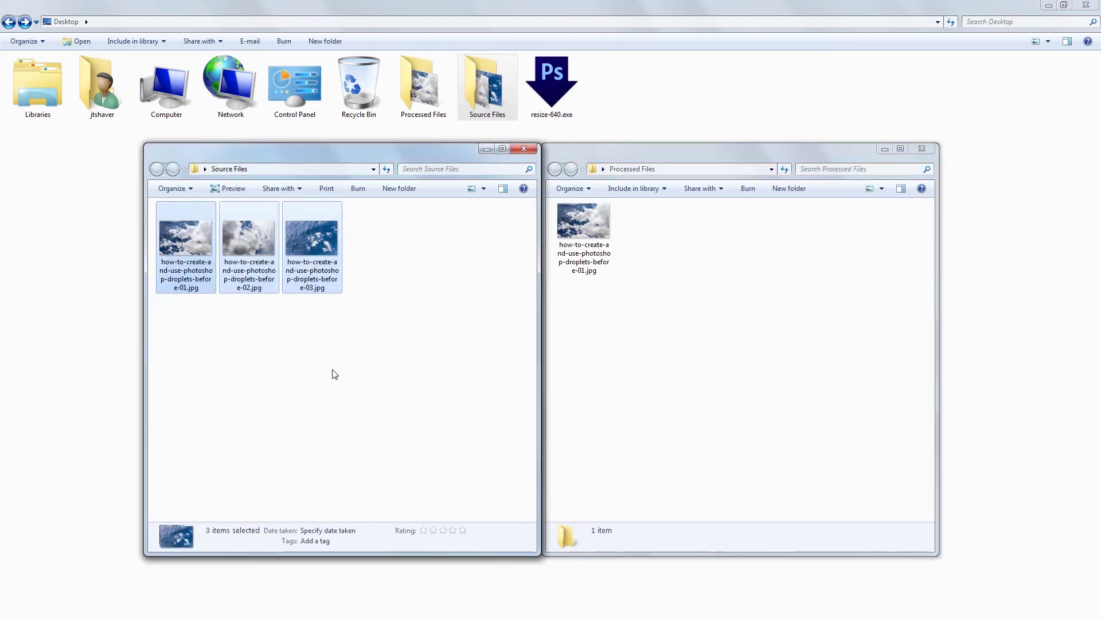
left_click(335, 375)
left_click(617, 349)
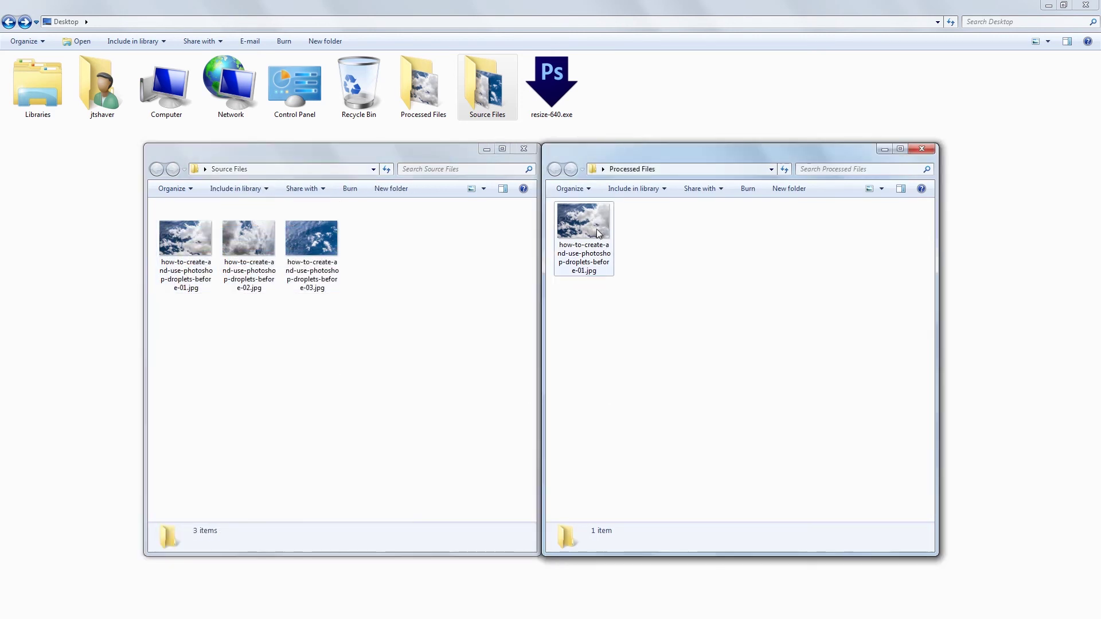
Step: Delete the old processed jpg from the Processed Files folder
mouse_move(597, 231)
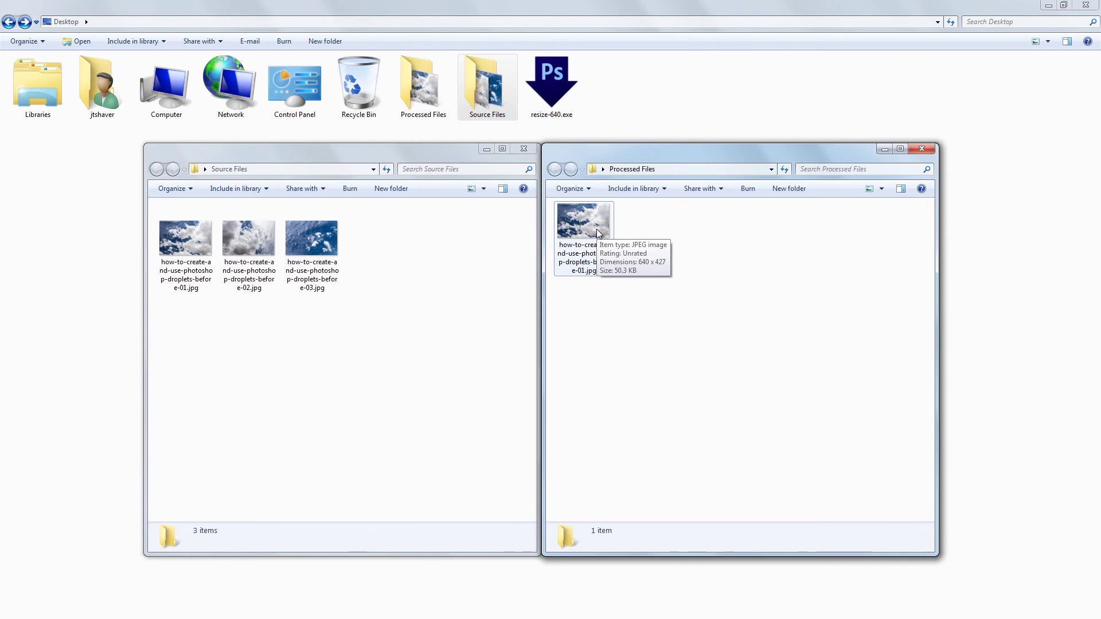
left_click(597, 232)
left_click(647, 241)
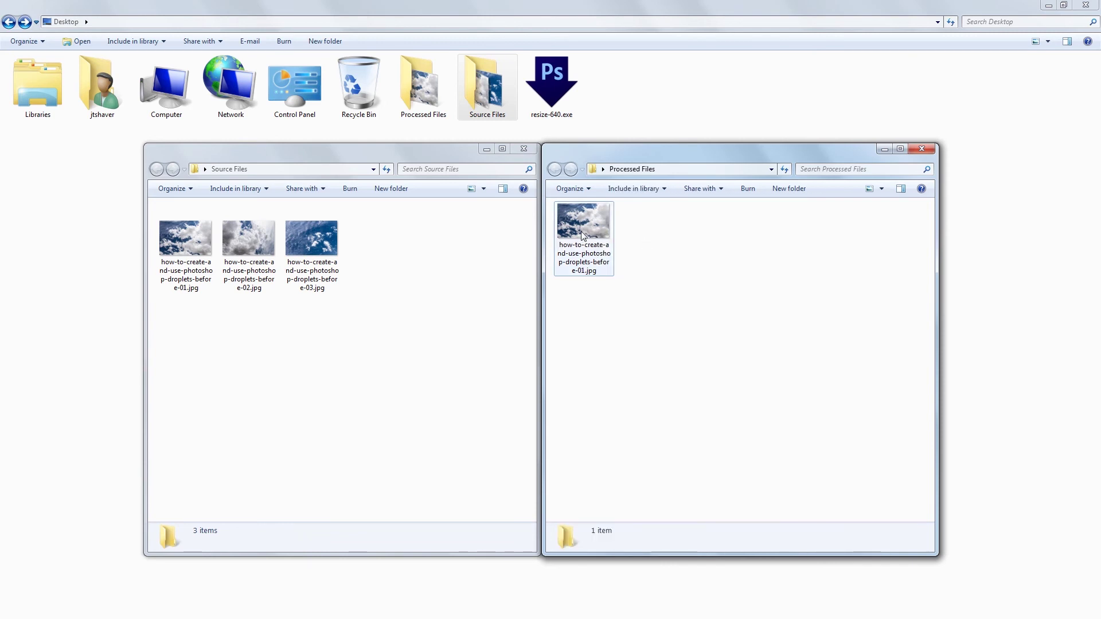
left_click(583, 235)
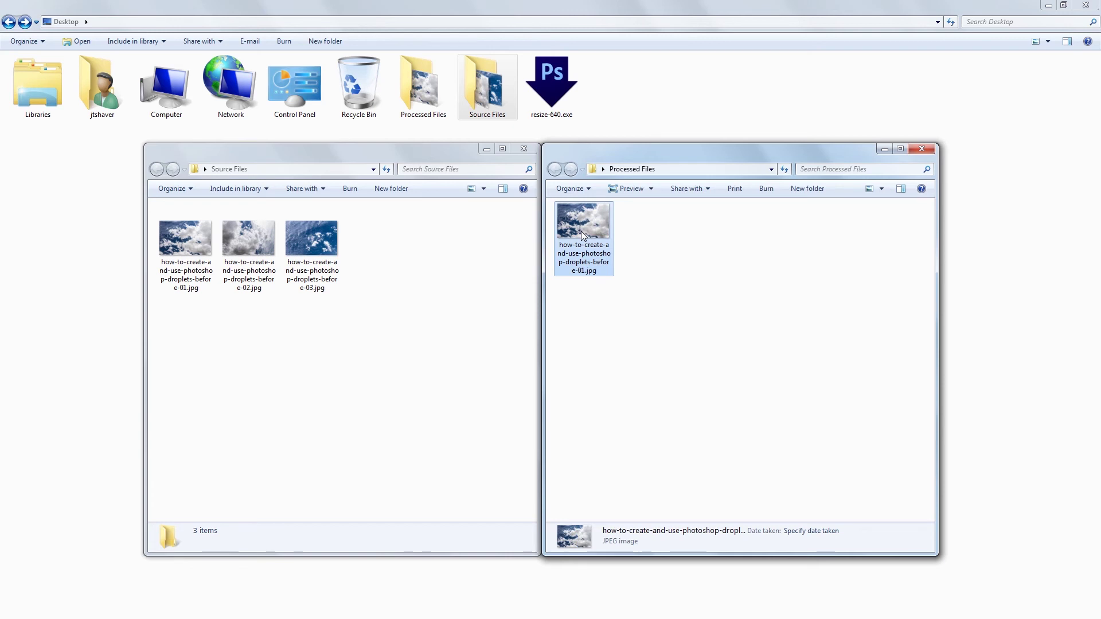
key("Return")
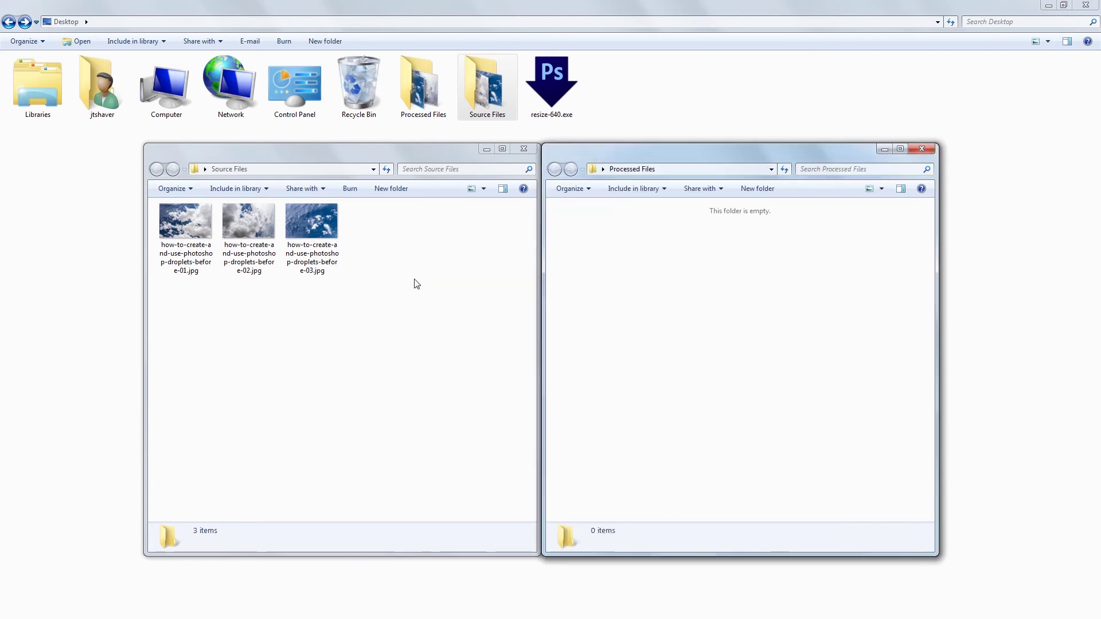
Step: Drag the three cloud photos onto resize-640.exe and view the results in Processed Files
left_click_drag(423, 308, 548, 94)
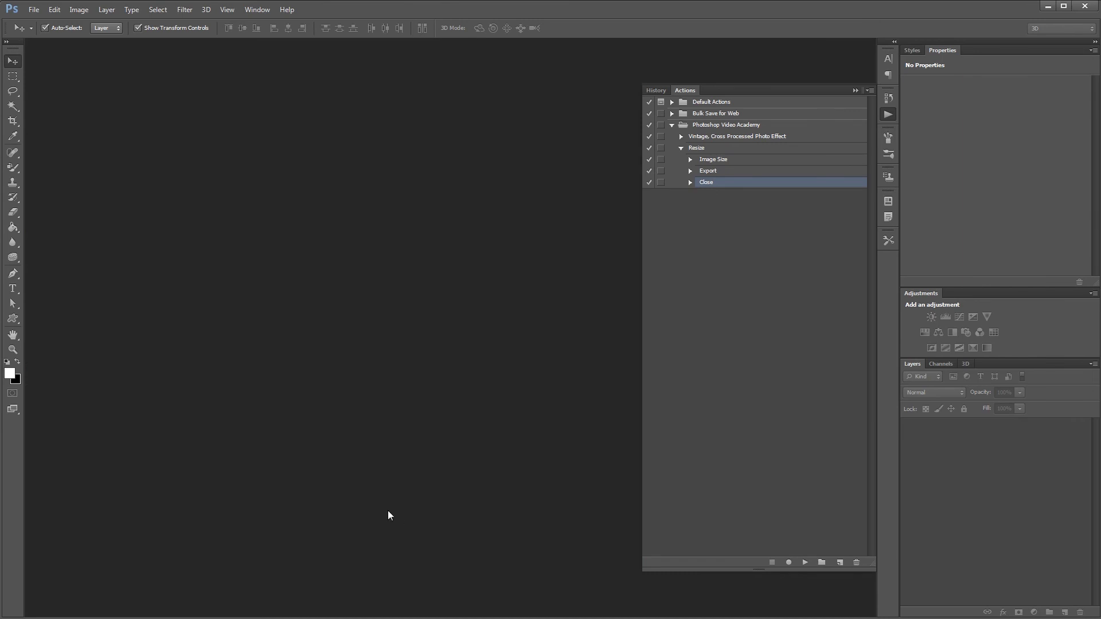
left_click(370, 599)
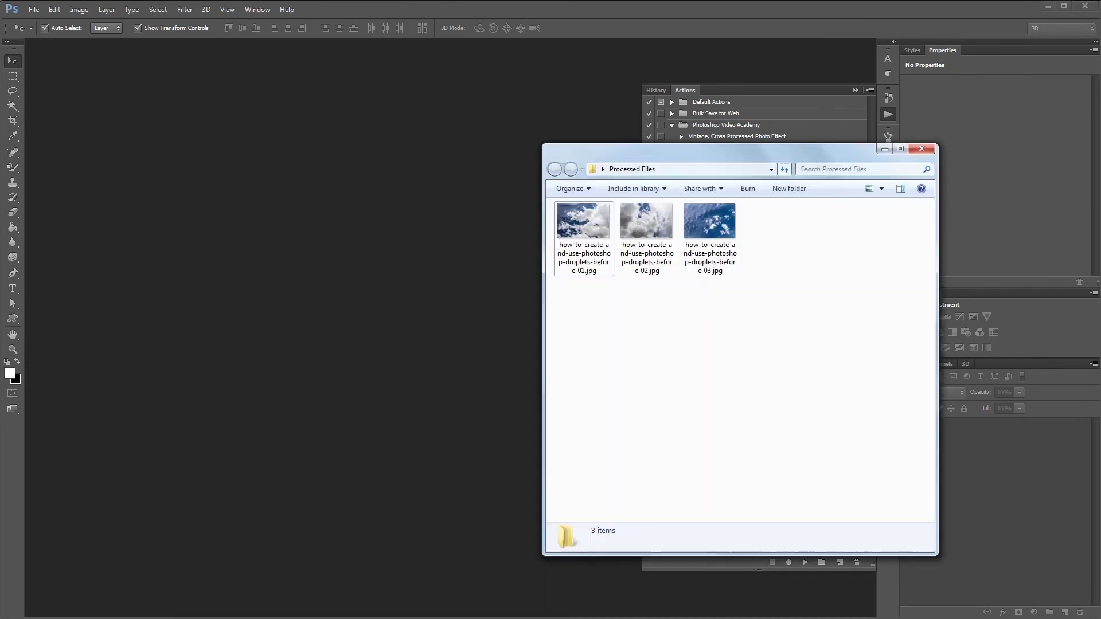